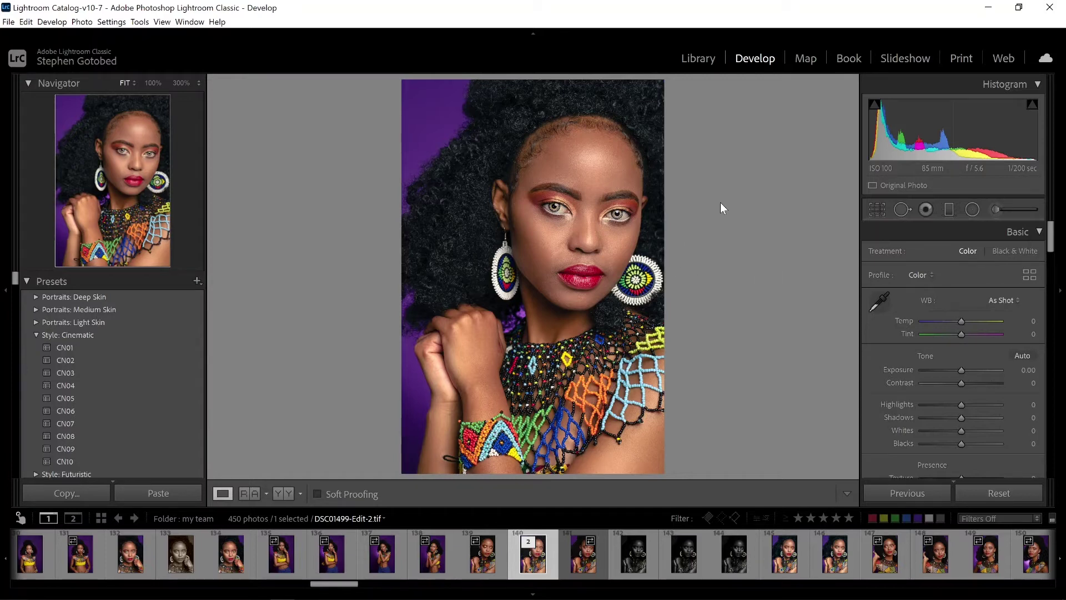
# - Add a narrow vertical graduated filter just outside the photo's right edge so it covers the whole portrait, with exposure 0.40
pyautogui.click(949, 210)
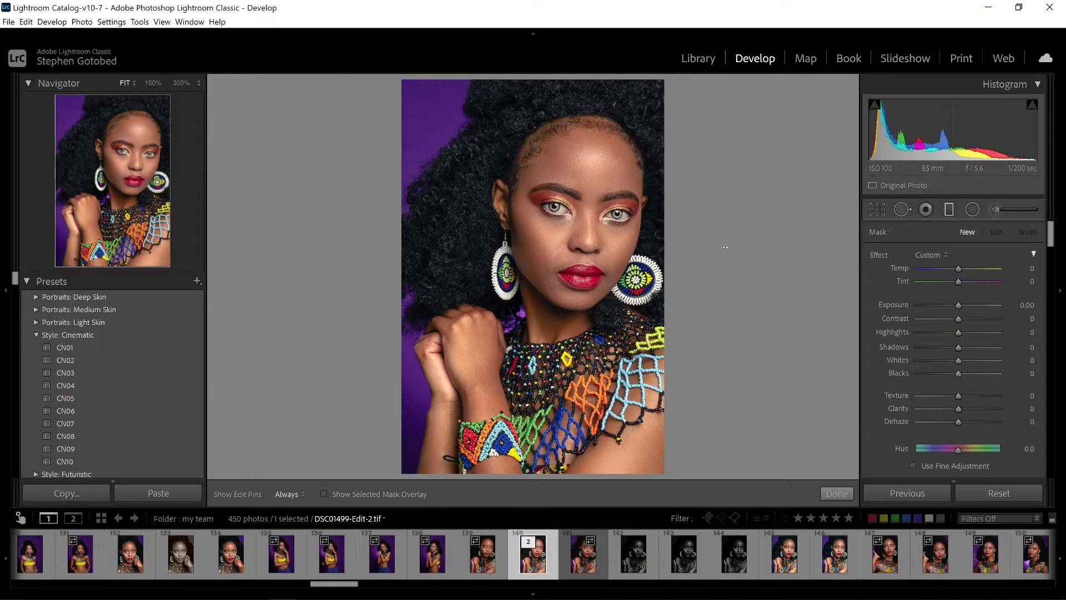
pyautogui.moveTo(706, 255); pyautogui.dragTo(735, 255)
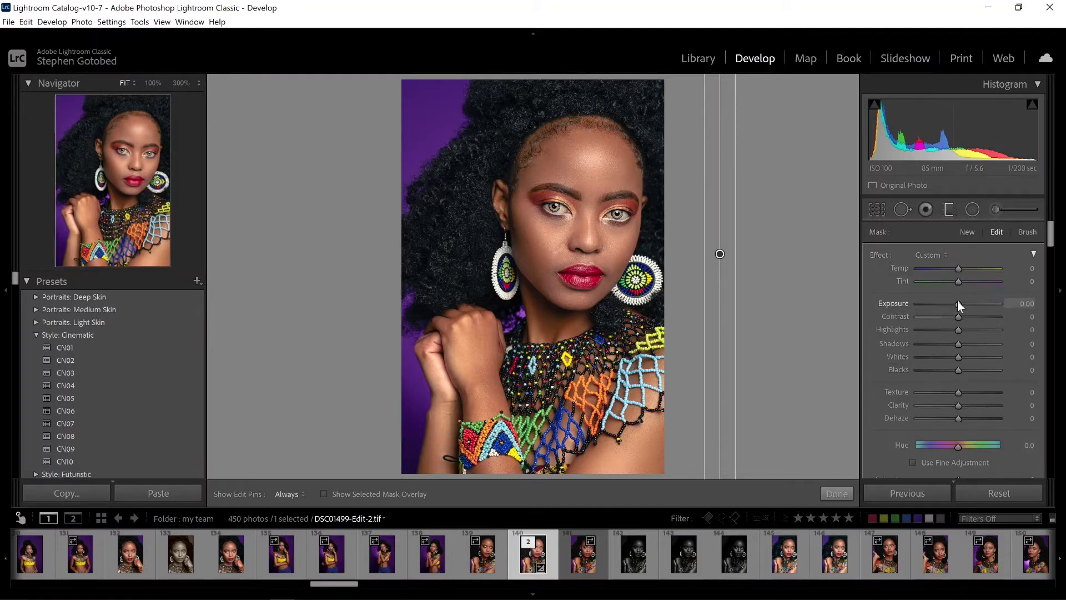
pyautogui.moveTo(957, 301)
pyautogui.mouseDown()
pyautogui.moveTo(984, 301)
pyautogui.moveTo(945, 304)
pyautogui.moveTo(962, 306)
pyautogui.mouseUp()
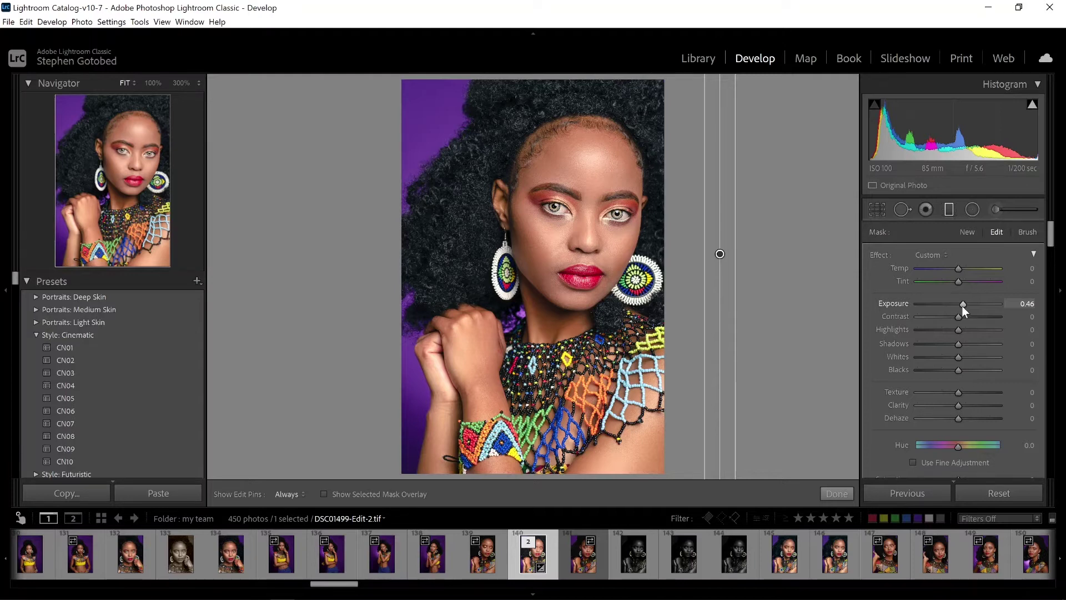
pyautogui.moveTo(962, 302); pyautogui.dragTo(961, 302)
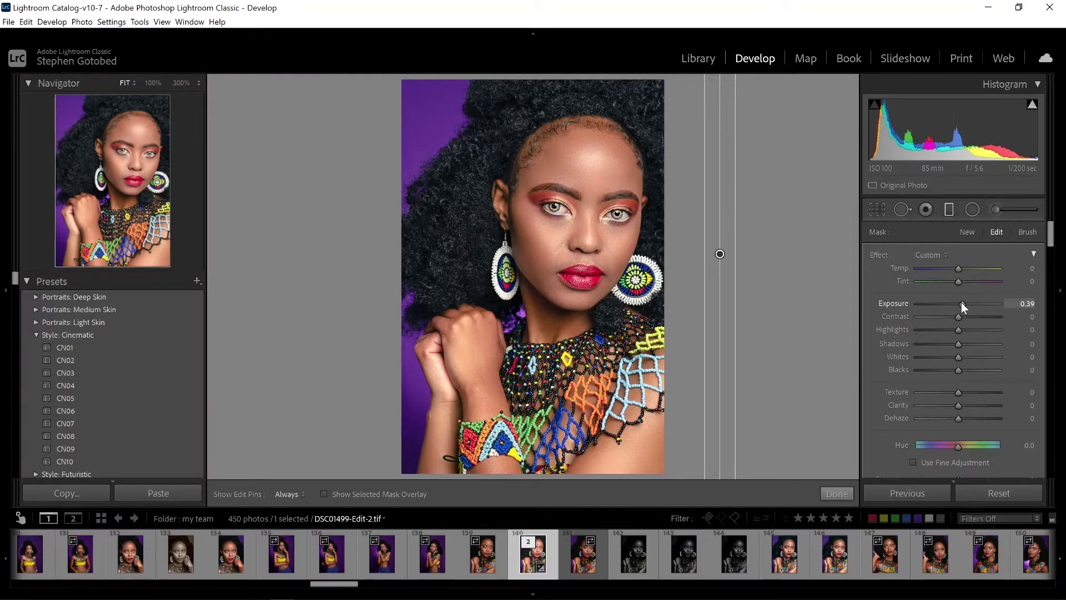
pyautogui.moveTo(962, 302); pyautogui.dragTo(962, 304)
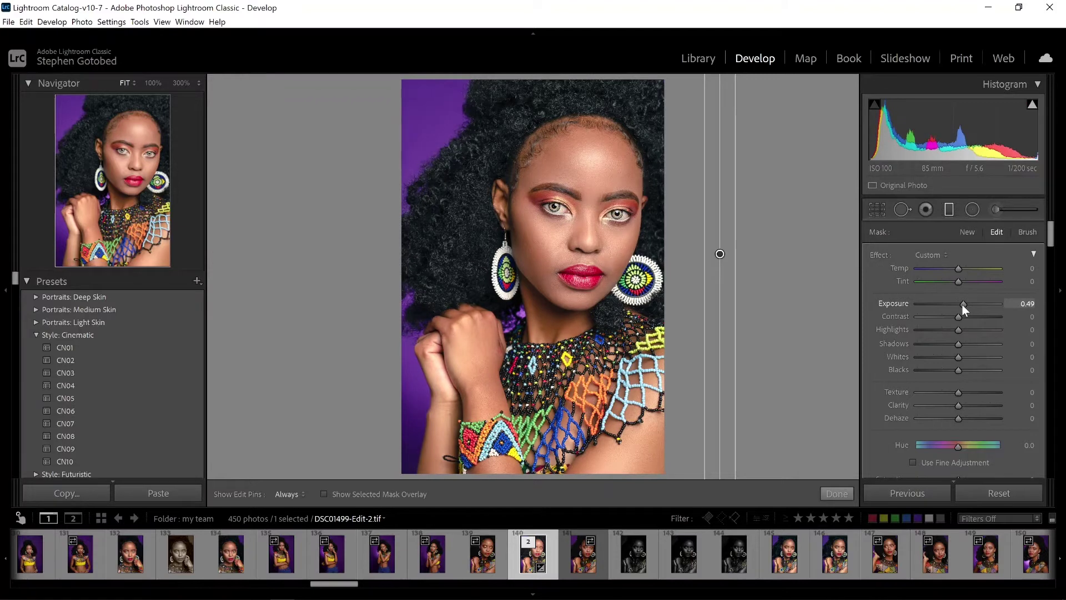
pyautogui.moveTo(962, 305); pyautogui.dragTo(961, 305)
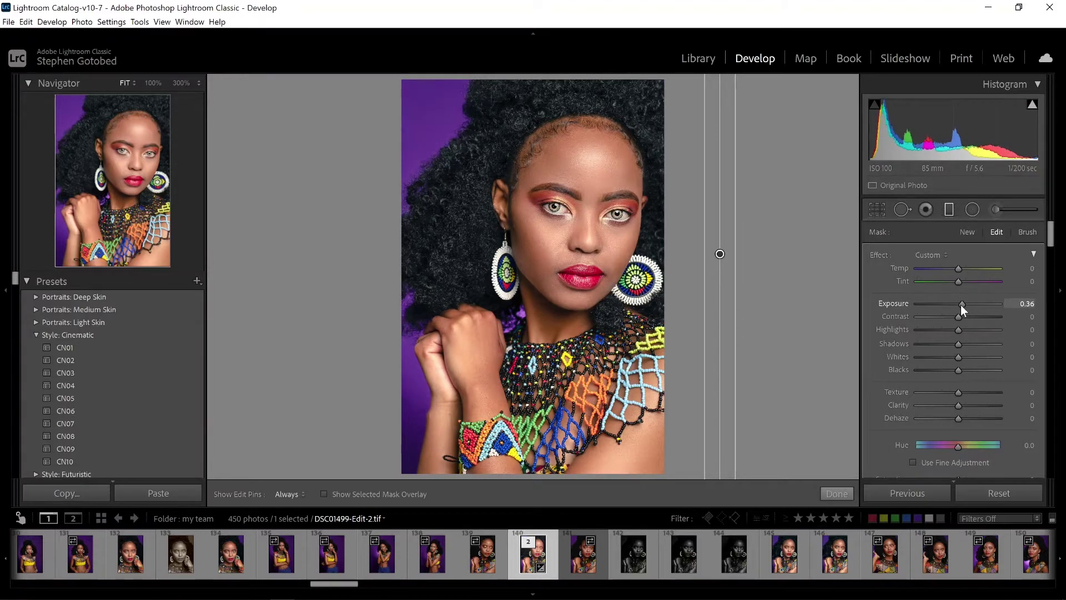
pyautogui.click(1030, 303)
pyautogui.write('40')
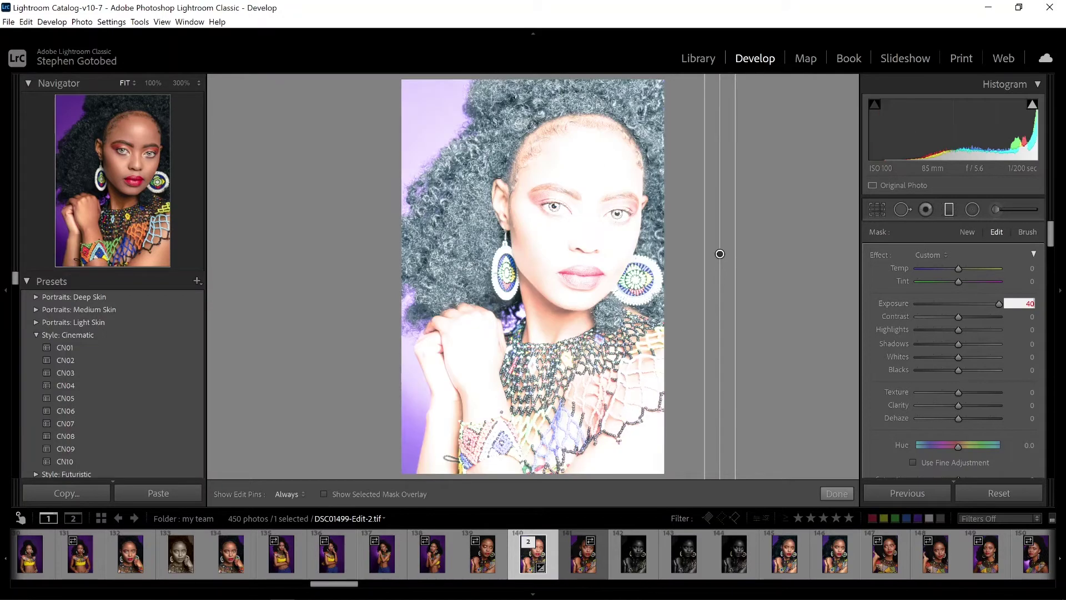
pyautogui.press('BackSpace')
pyautogui.press('BackSpace')
pyautogui.write('.40')
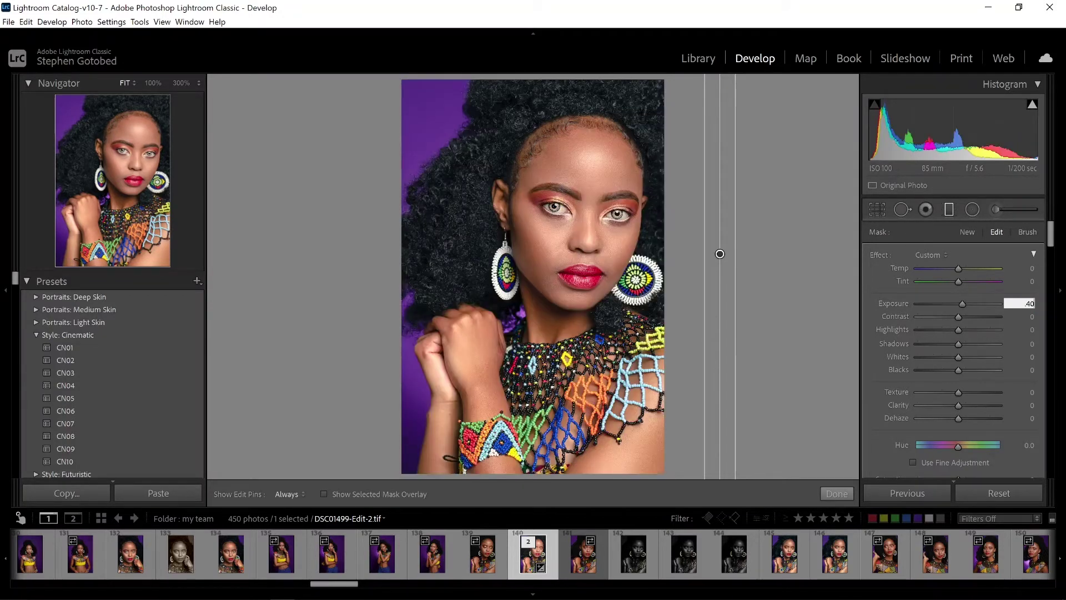
pyautogui.press('Return')
# - Restrict the filter with a luminance range mask of 70/100 and smoothness 54, and compare the photo with the filter off and on
pyautogui.scroll(-5, 955, 316)
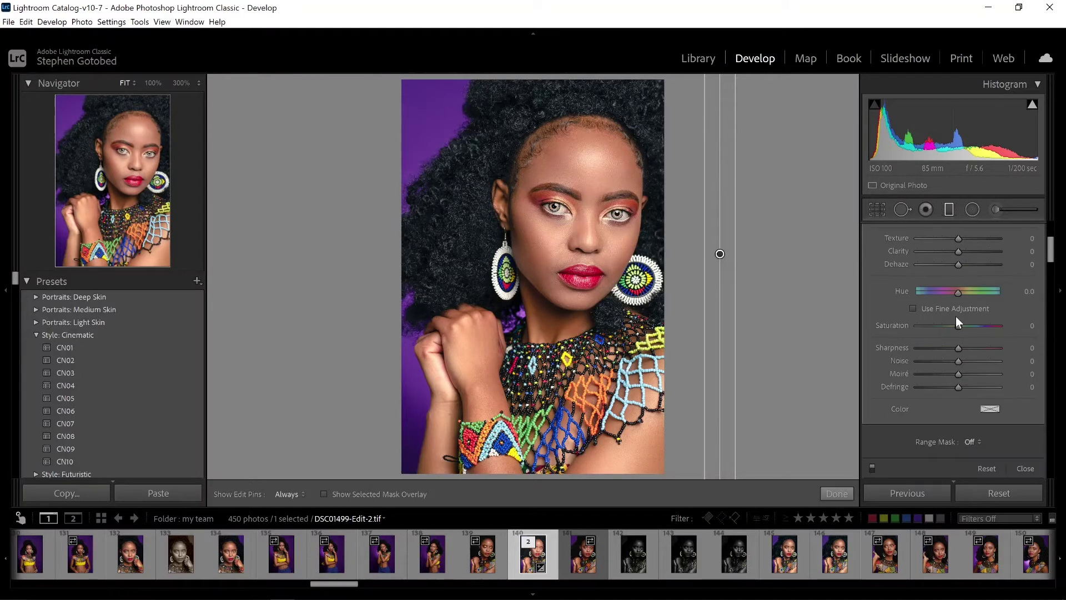
pyautogui.scroll(-2, 957, 321)
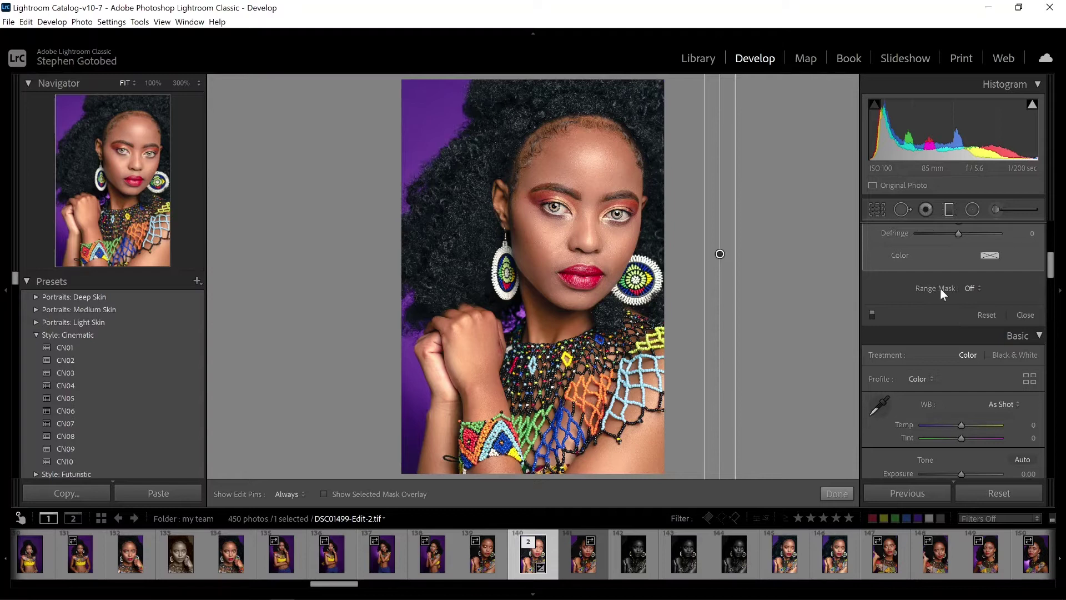
pyautogui.click(973, 289)
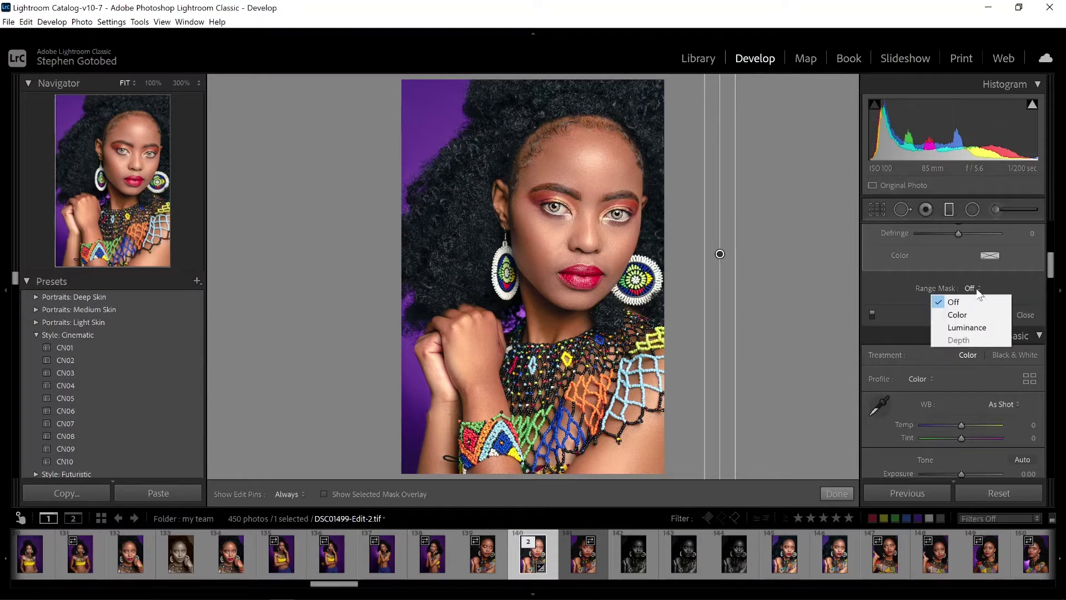
pyautogui.click(971, 328)
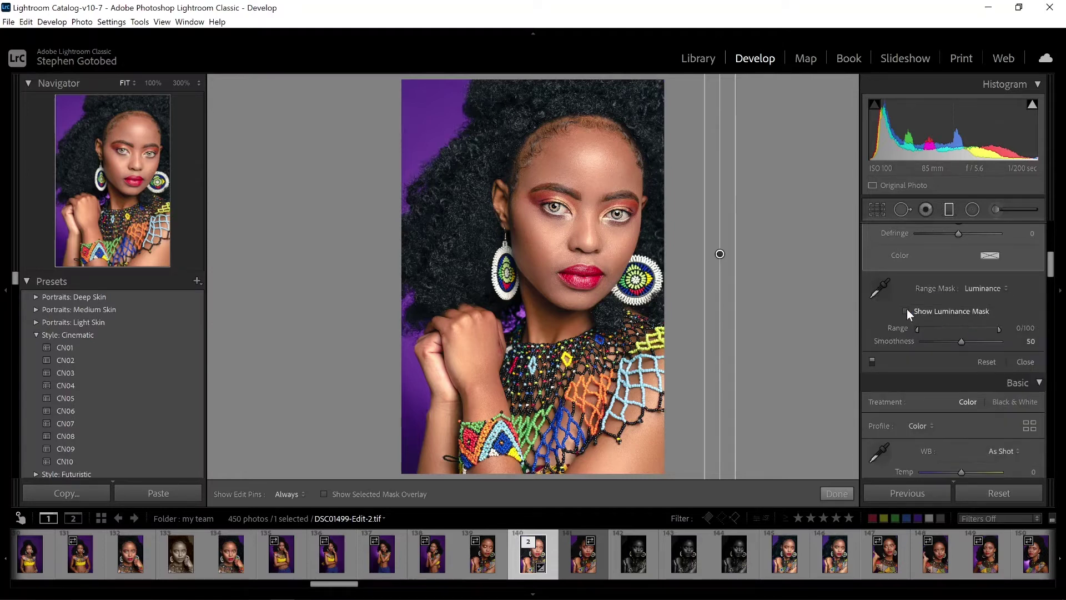
pyautogui.click(906, 311)
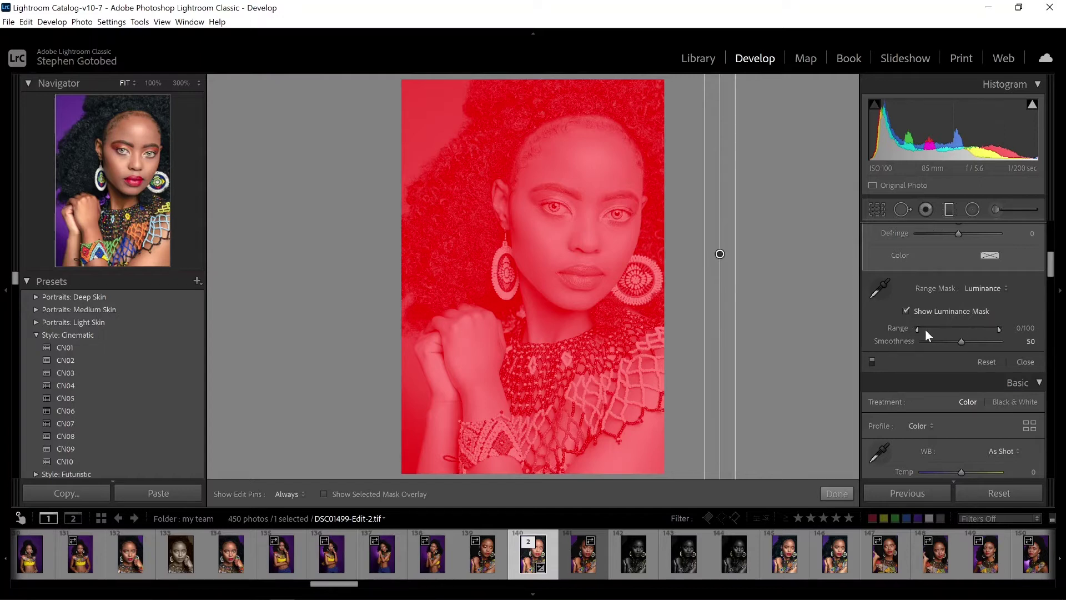
pyautogui.moveTo(918, 328); pyautogui.dragTo(973, 333)
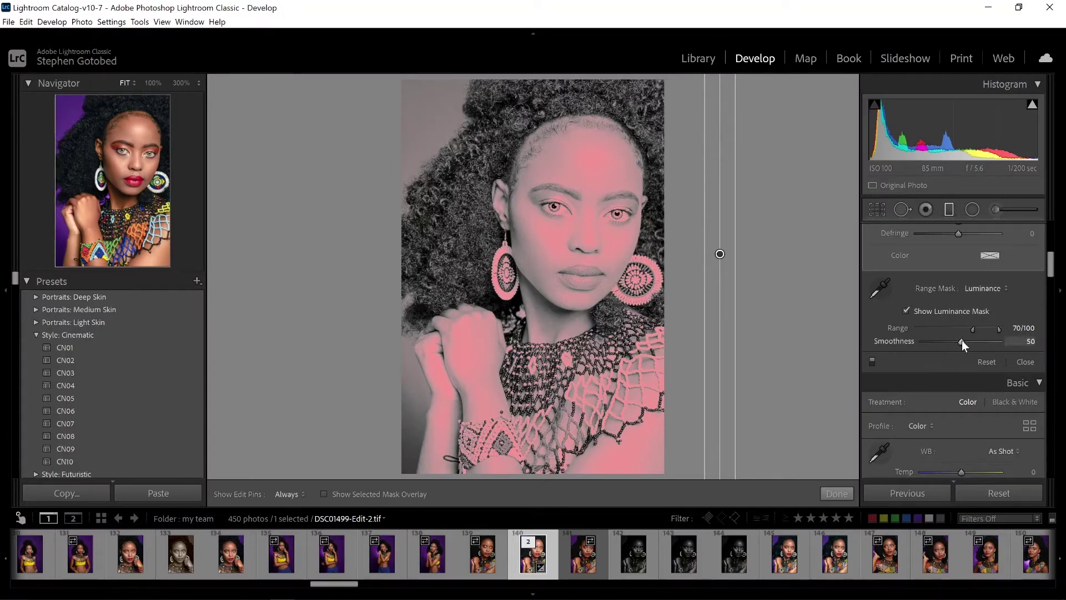
pyautogui.moveTo(962, 339); pyautogui.dragTo(964, 341)
pyautogui.click(906, 311)
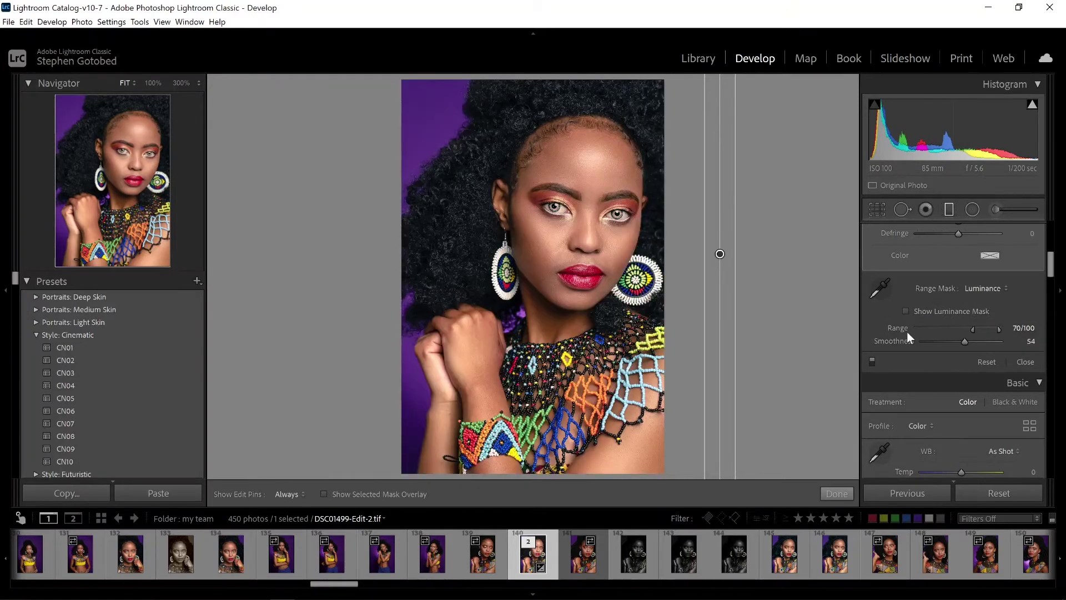
pyautogui.click(872, 362)
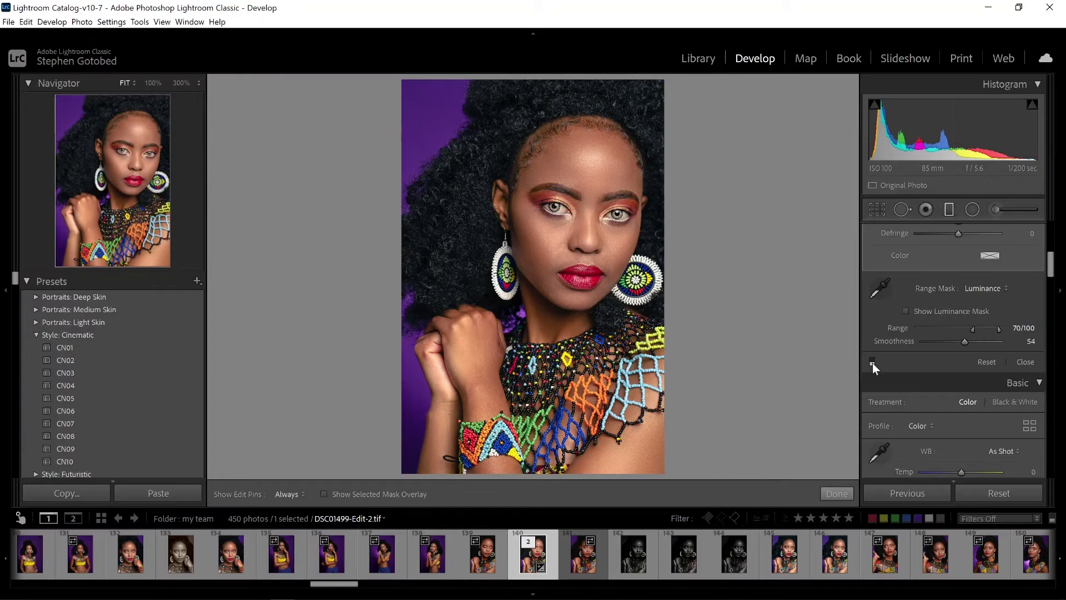
pyautogui.click(872, 362)
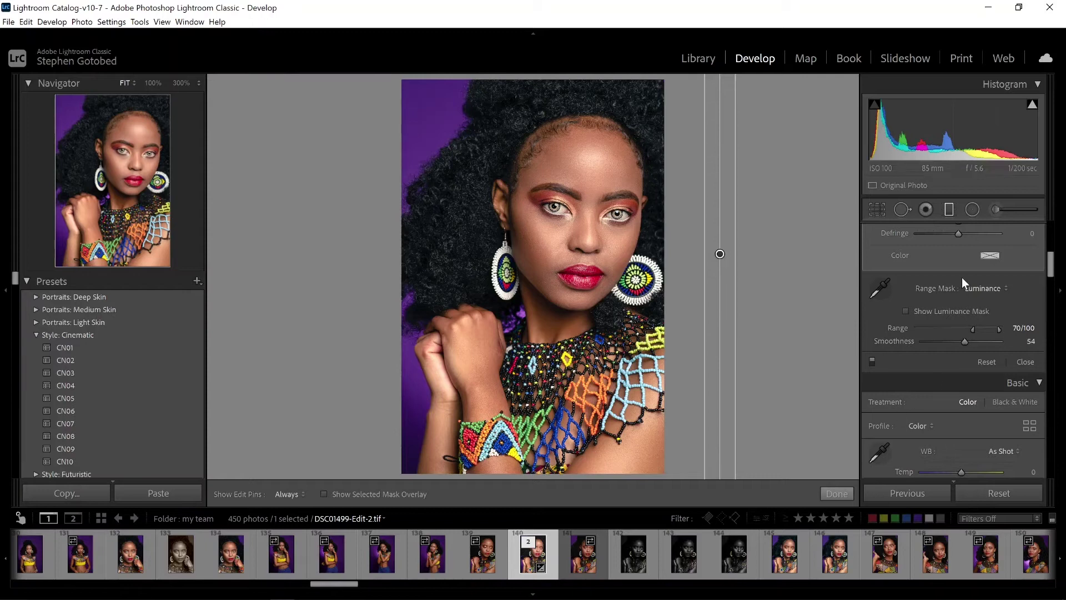
# - Add a second graduated filter just outside the photo's left edge covering the whole portrait, with exposure -0.39 and slightly lowered shadows
pyautogui.scroll(5, 999, 312)
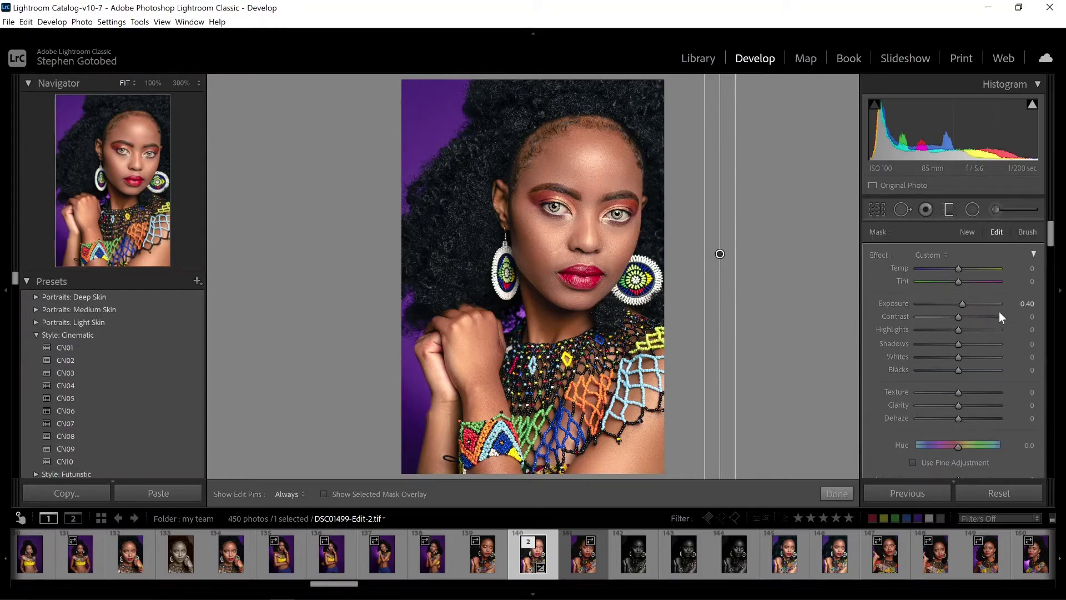
pyautogui.click(971, 231)
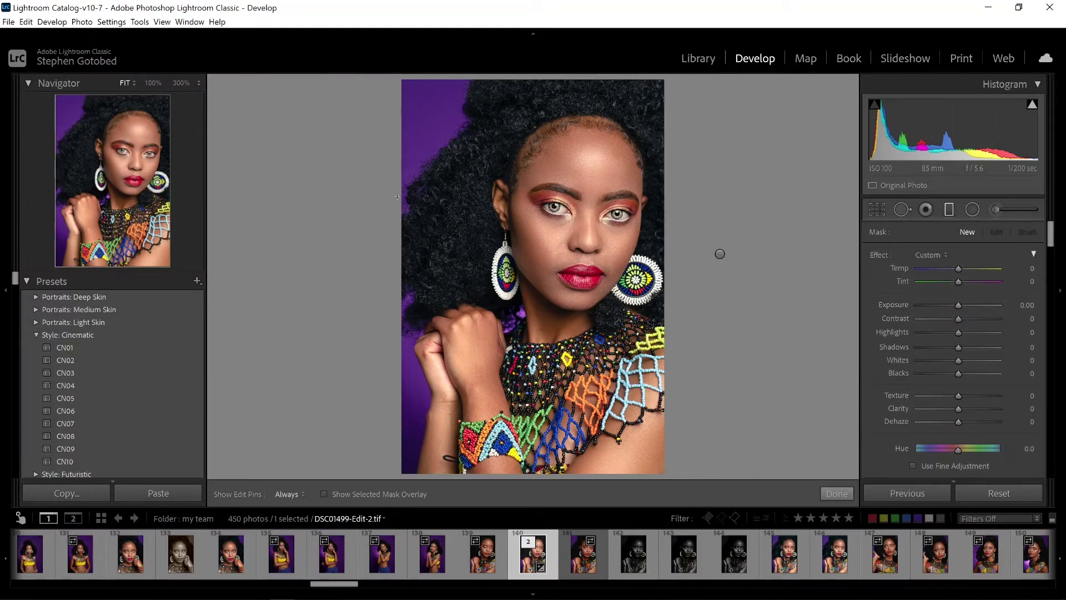
pyautogui.moveTo(378, 273); pyautogui.dragTo(350, 274)
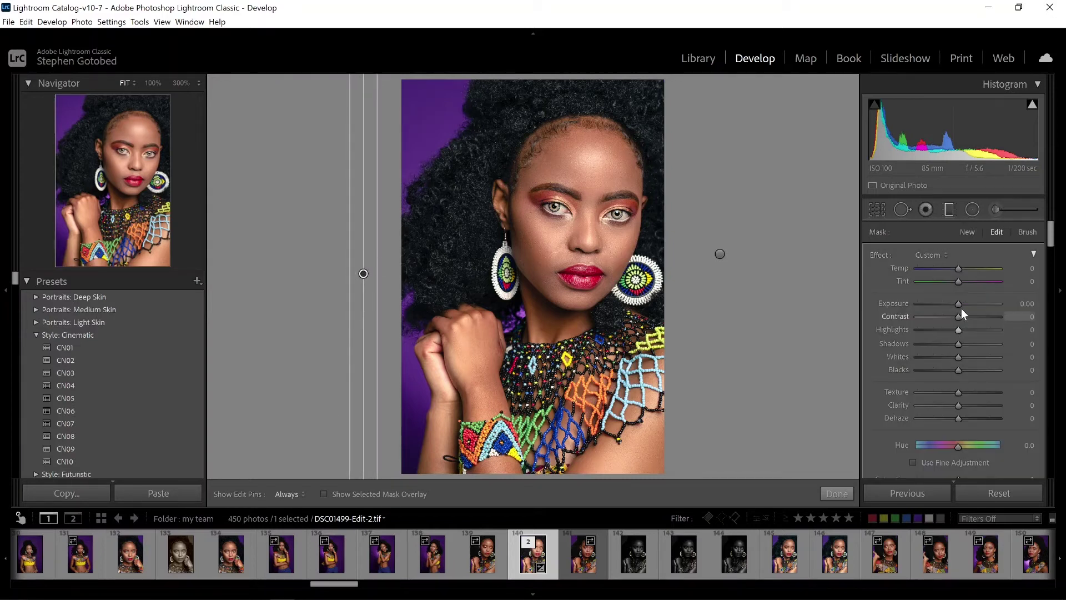
pyautogui.moveTo(959, 304); pyautogui.dragTo(955, 305)
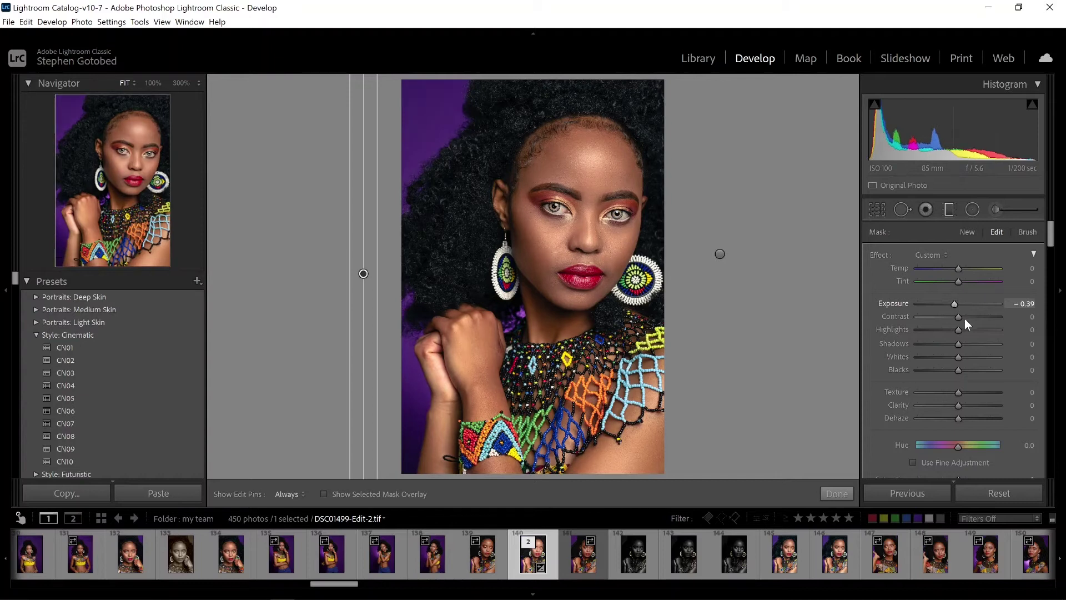
pyautogui.moveTo(959, 344); pyautogui.dragTo(952, 345)
# - Restrict the darkening filter with a luminance range mask of 23/53 and smoothness 55, previewing the mask while adjusting
pyautogui.scroll(-5, 991, 383)
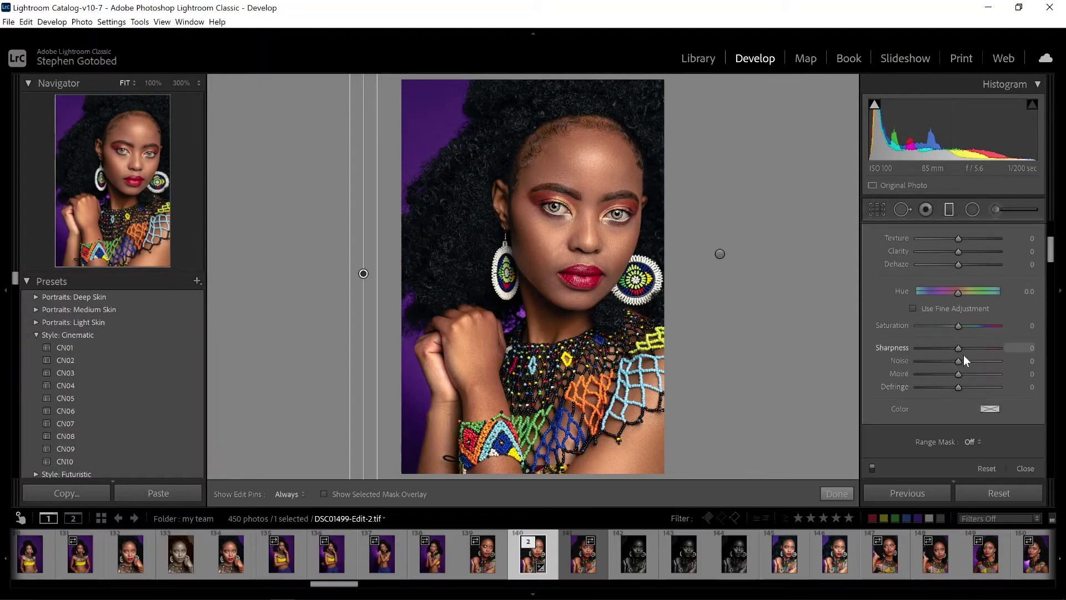
pyautogui.scroll(-2, 971, 408)
pyautogui.click(974, 364)
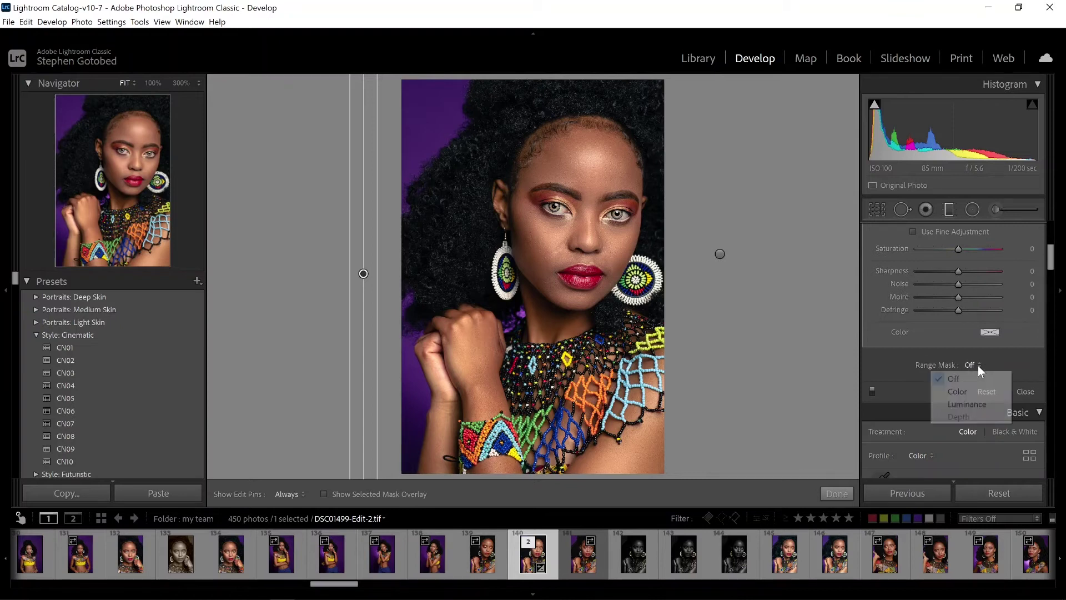
pyautogui.click(977, 404)
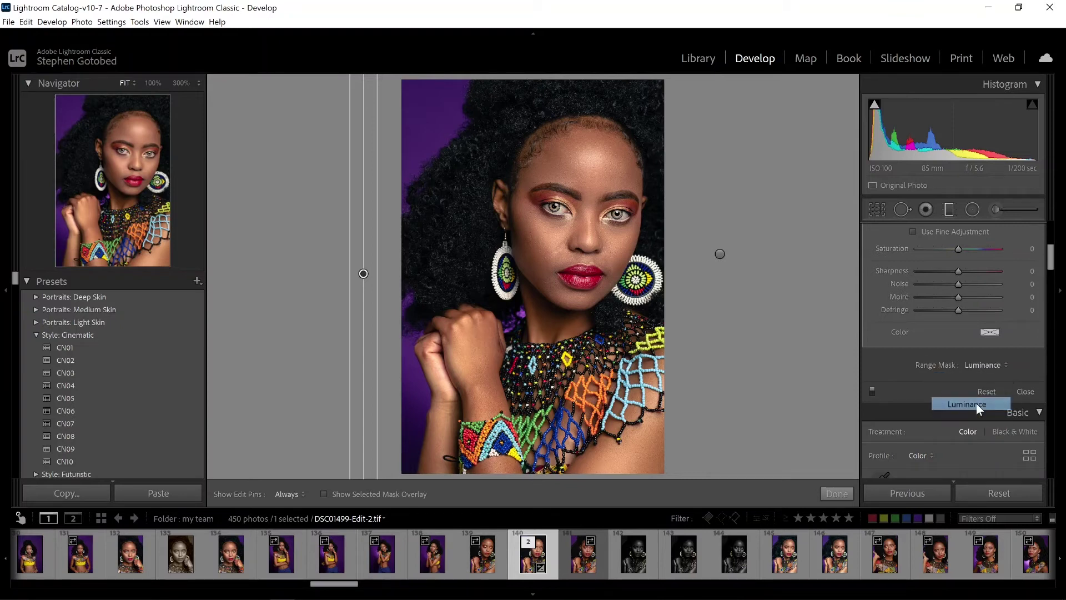
pyautogui.click(905, 387)
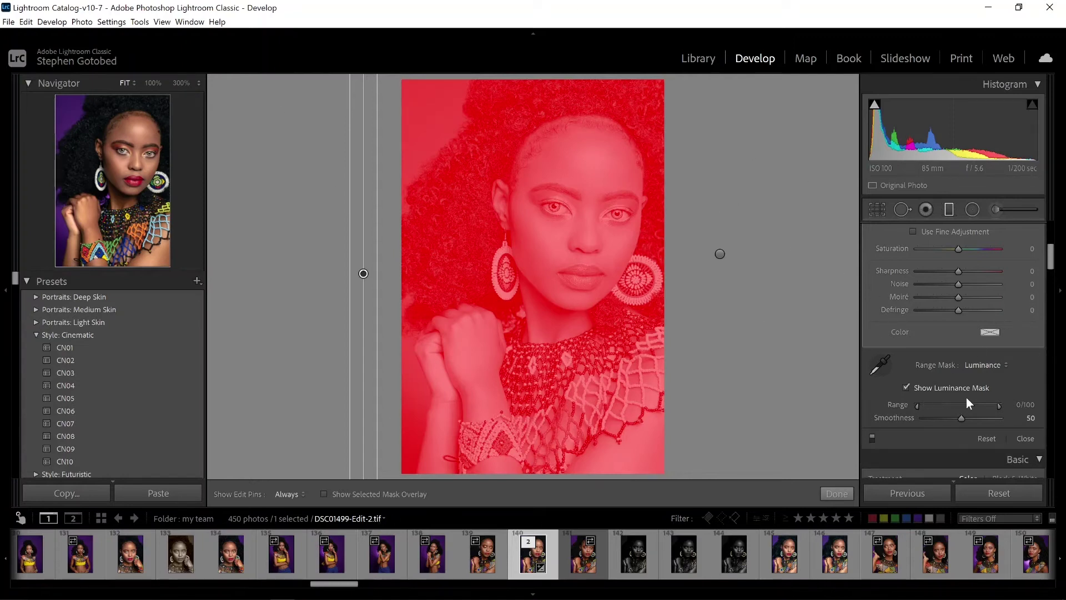
pyautogui.moveTo(1001, 406); pyautogui.dragTo(943, 408)
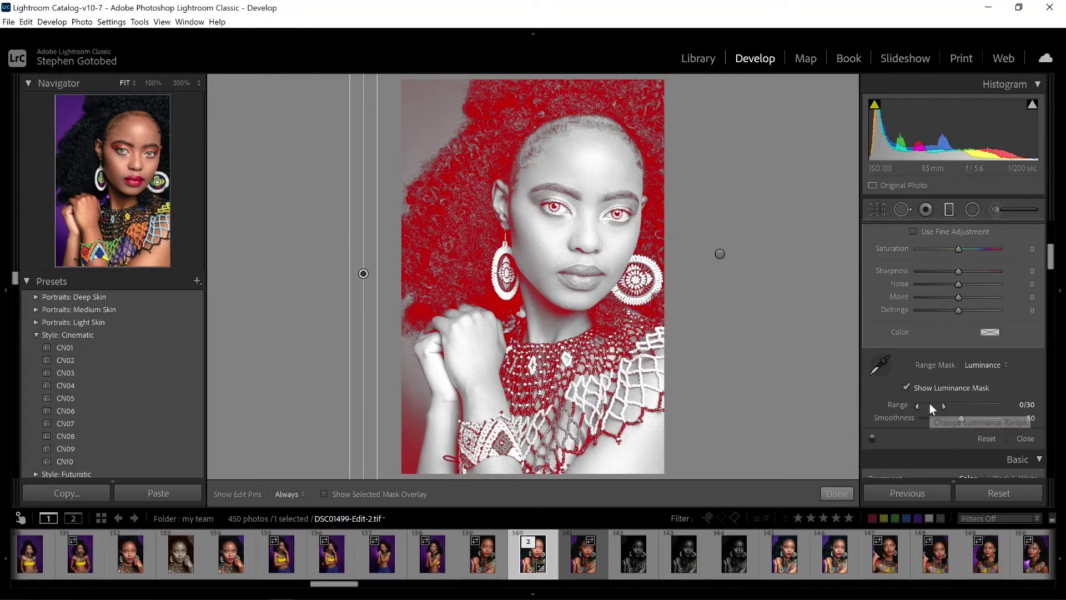
pyautogui.moveTo(930, 404); pyautogui.dragTo(949, 403)
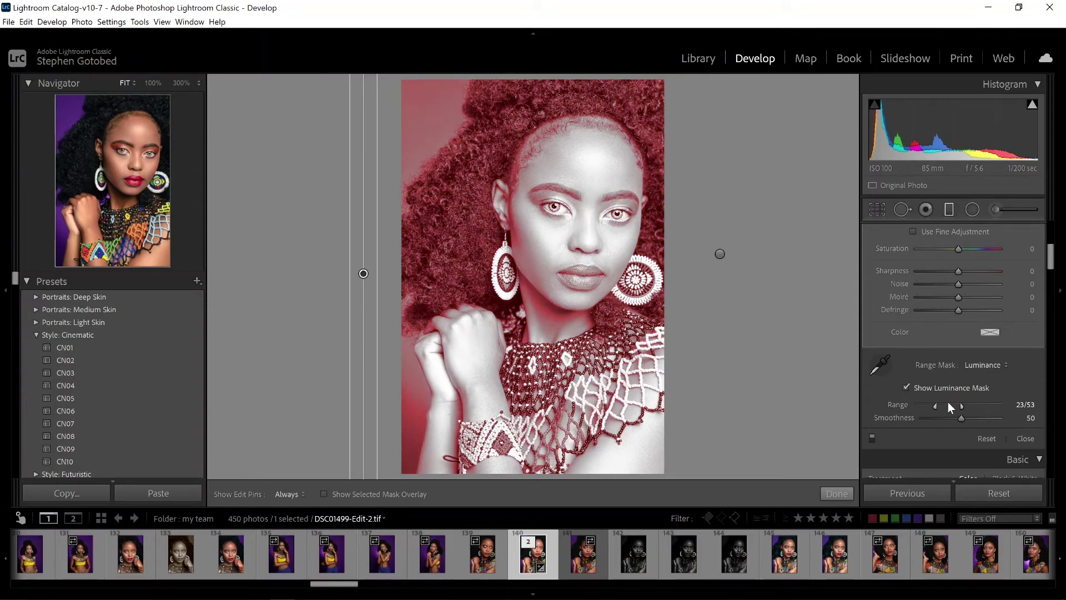
pyautogui.moveTo(962, 418); pyautogui.dragTo(968, 416)
pyautogui.click(907, 387)
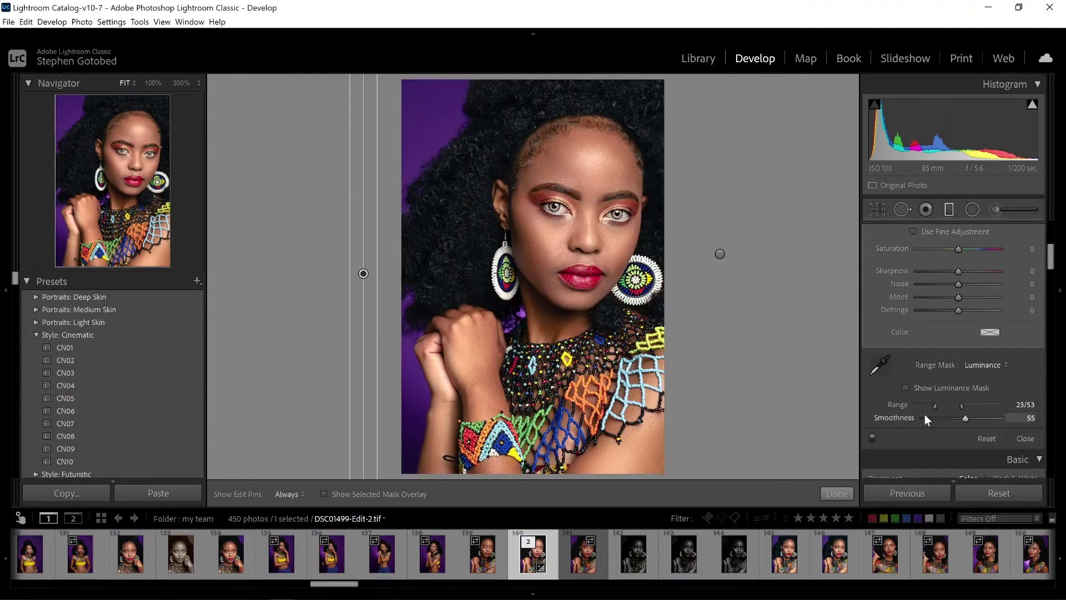
# - Compare the portrait with the graduated filters switched off and on
pyautogui.click(872, 437)
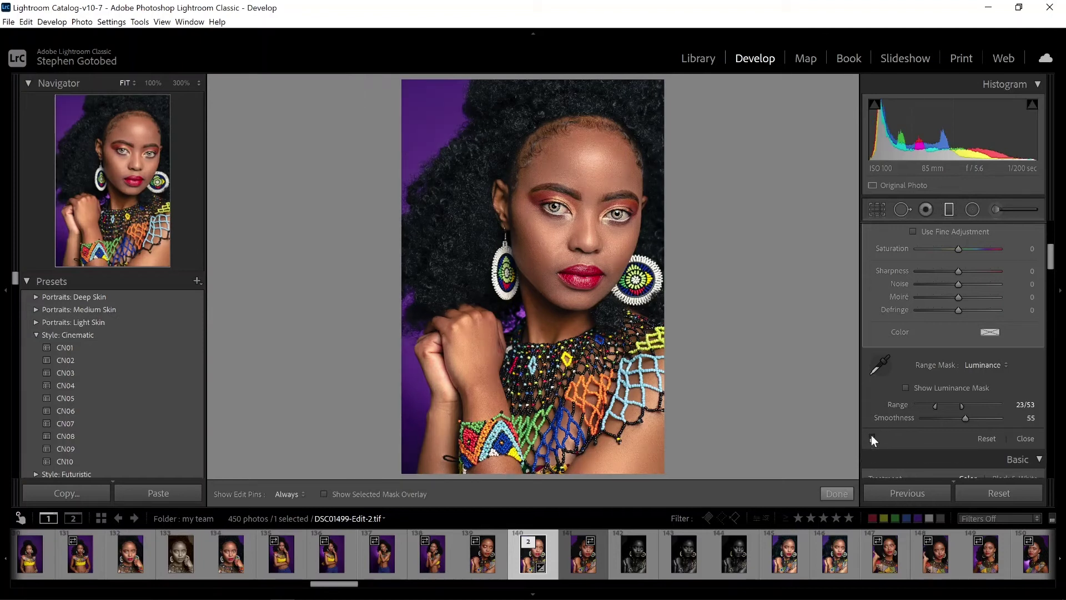
pyautogui.click(872, 437)
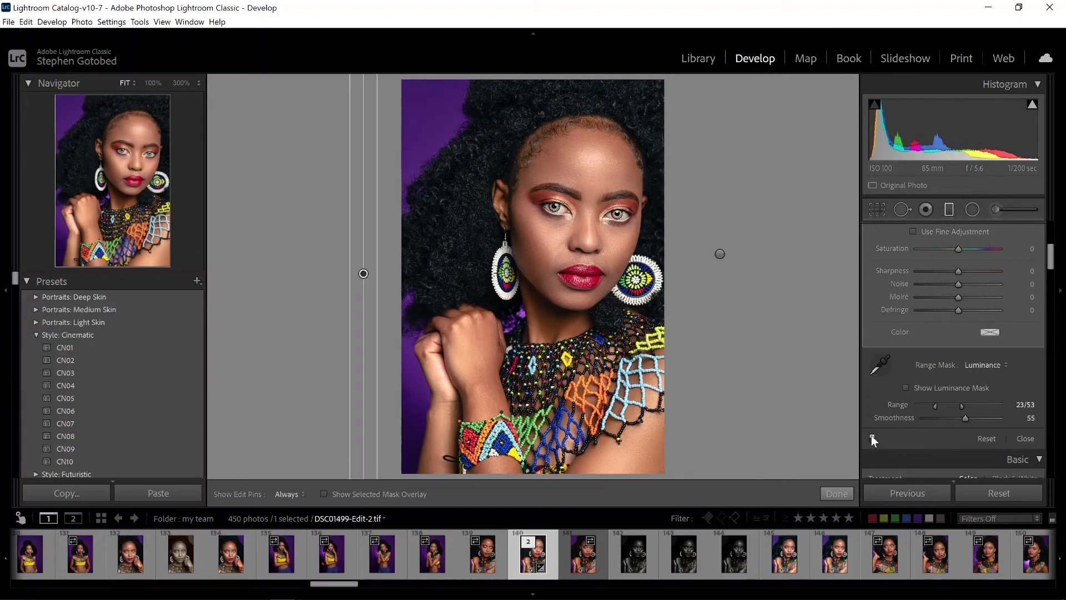
pyautogui.click(872, 438)
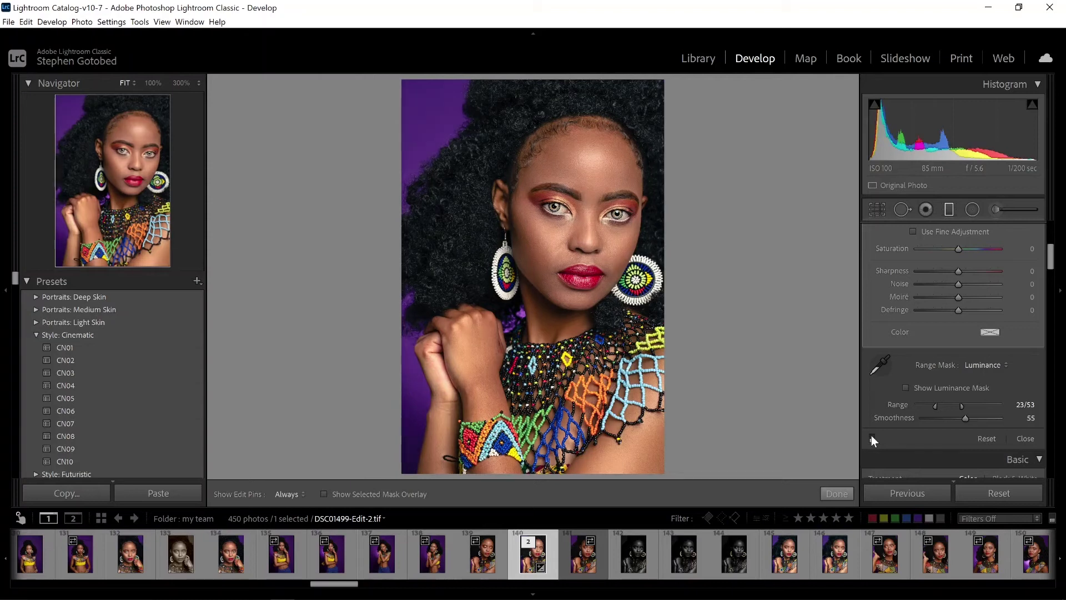
pyautogui.click(872, 437)
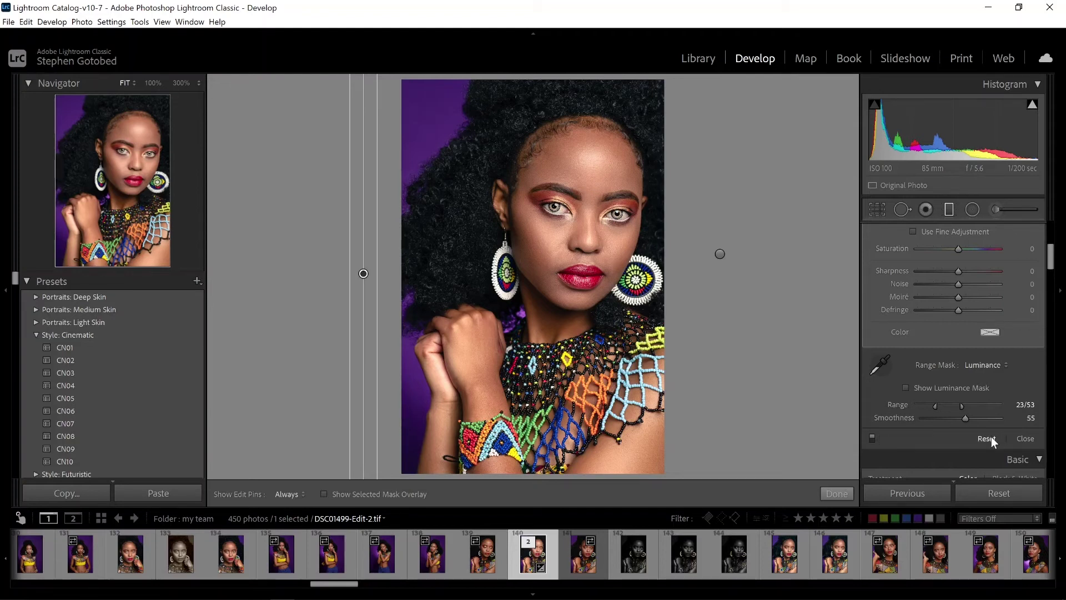
# - Reset all edits on the portrait, removing both graduated filters
pyautogui.scroll(-5, 948, 431)
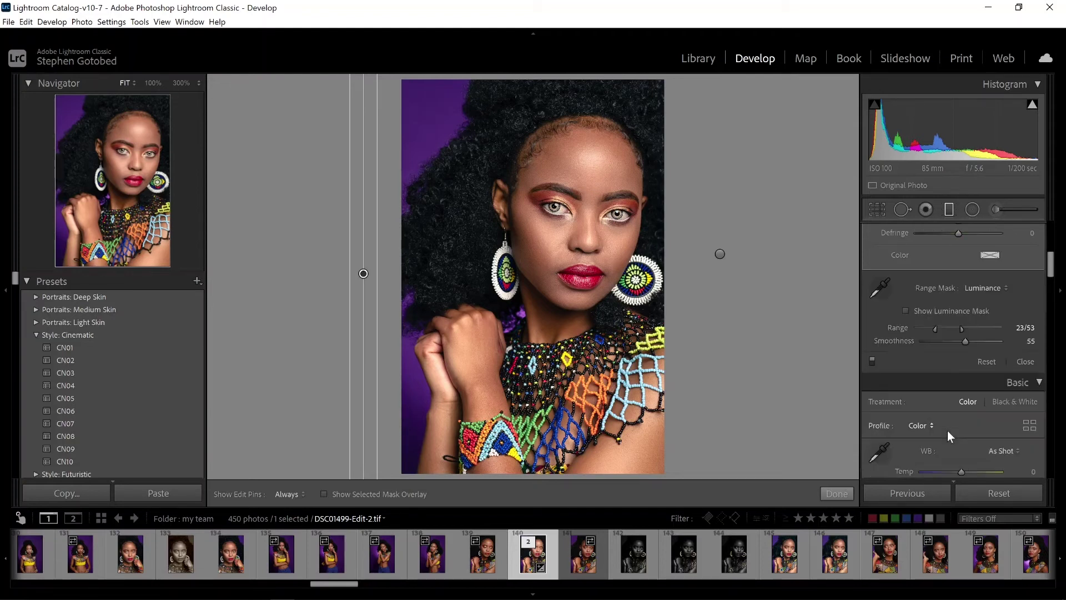
pyautogui.click(999, 494)
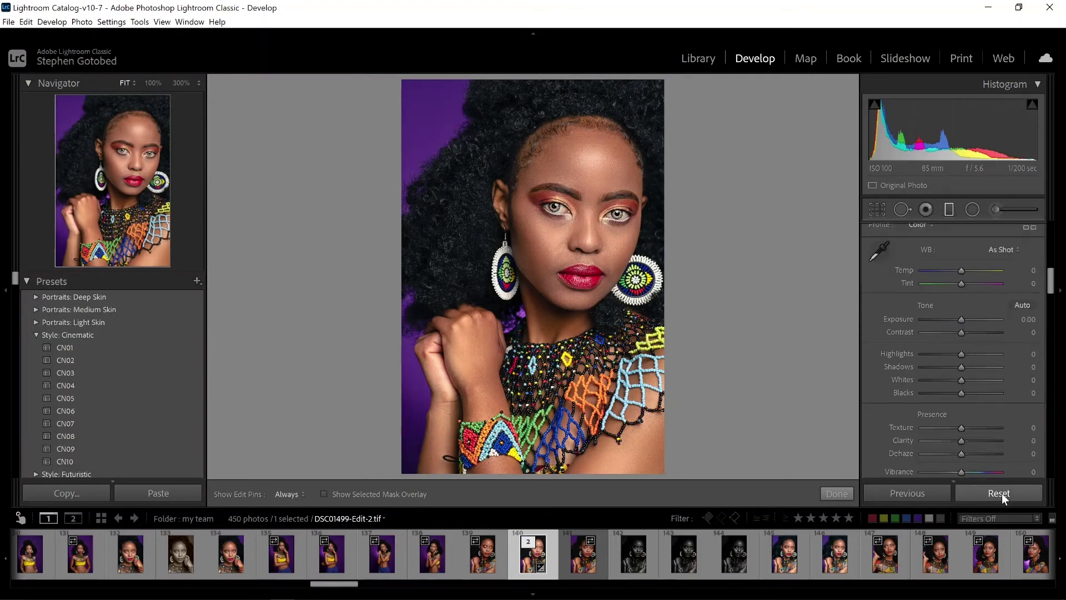
pyautogui.scroll(3, 941, 345)
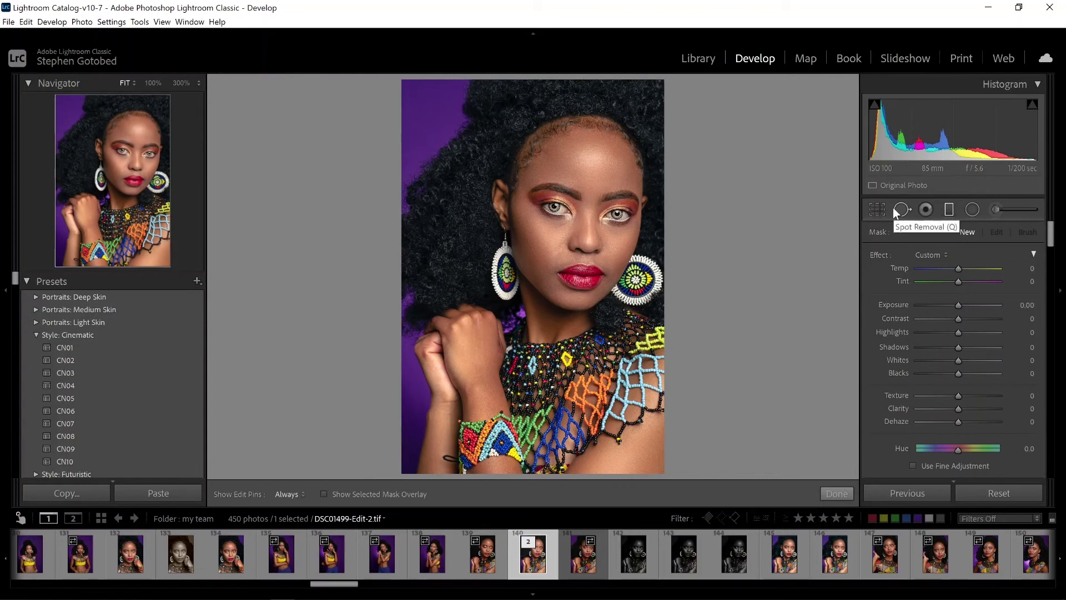
# - Add a graduated filter just outside the photo's right edge covering the whole portrait, with exposure 0.39
pyautogui.click(949, 209)
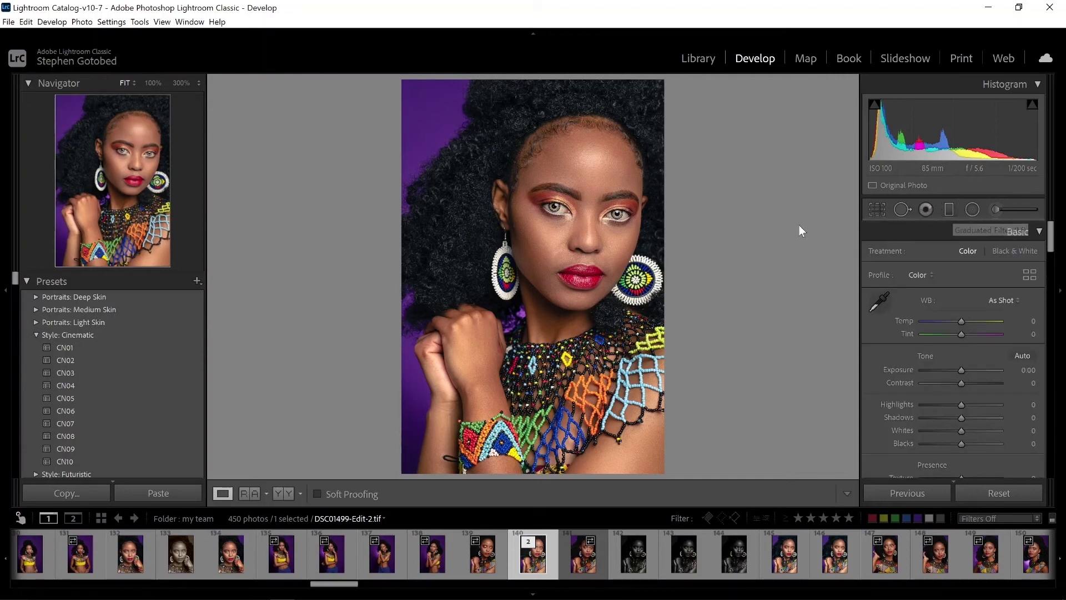
pyautogui.click(950, 210)
pyautogui.moveTo(694, 280); pyautogui.dragTo(719, 281)
pyautogui.moveTo(960, 302); pyautogui.dragTo(963, 302)
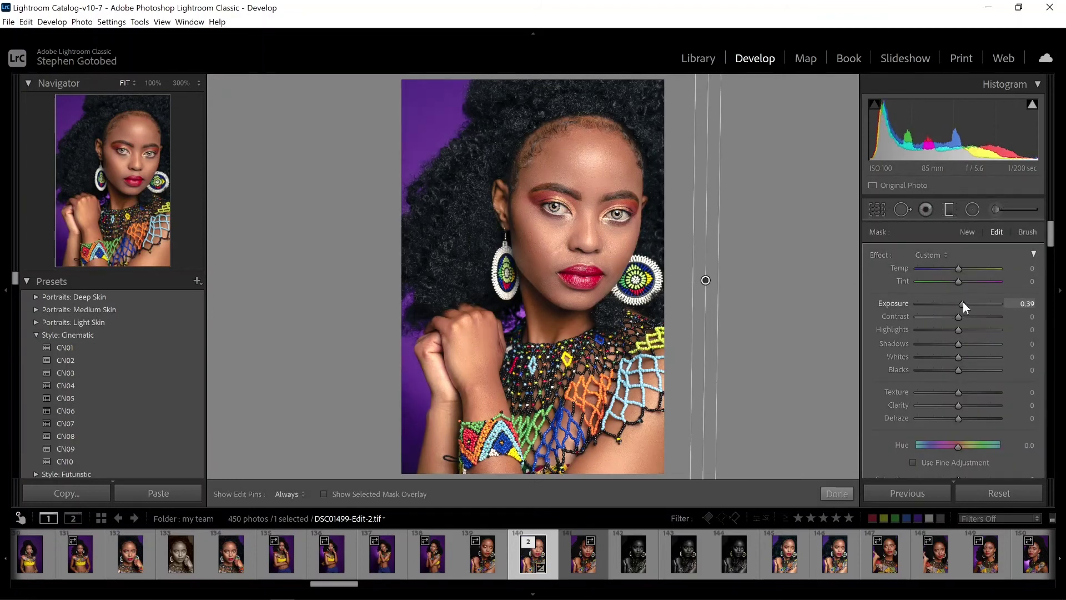
# - Restrict the brightening filter to the highlights with a luminance range mask of 70/100 and smoothness 54
pyautogui.scroll(-5, 998, 408)
pyautogui.scroll(2, 982, 362)
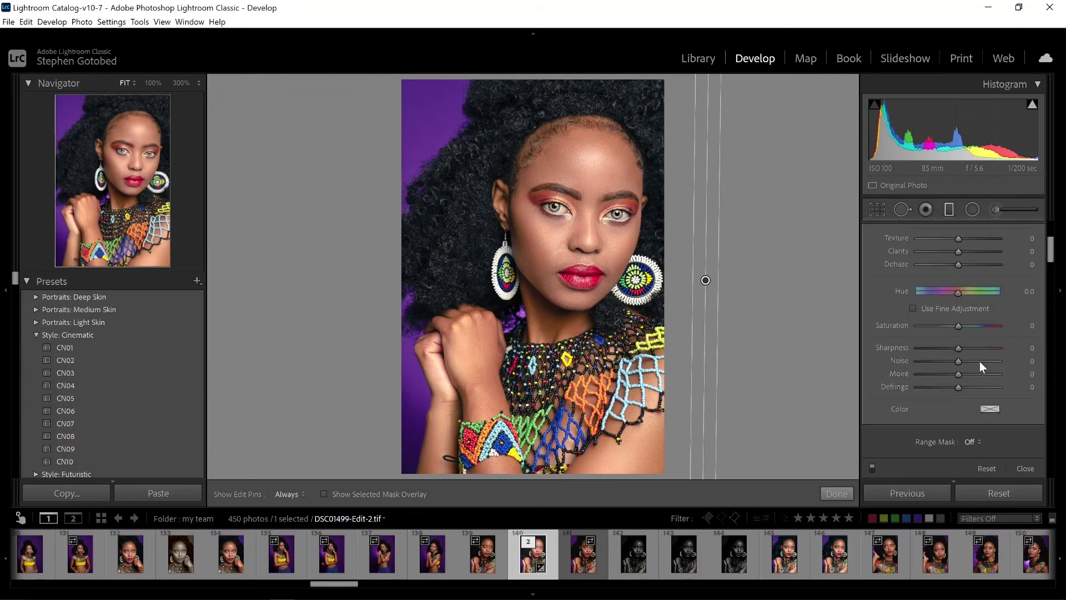
pyautogui.scroll(-2, 977, 362)
pyautogui.click(978, 362)
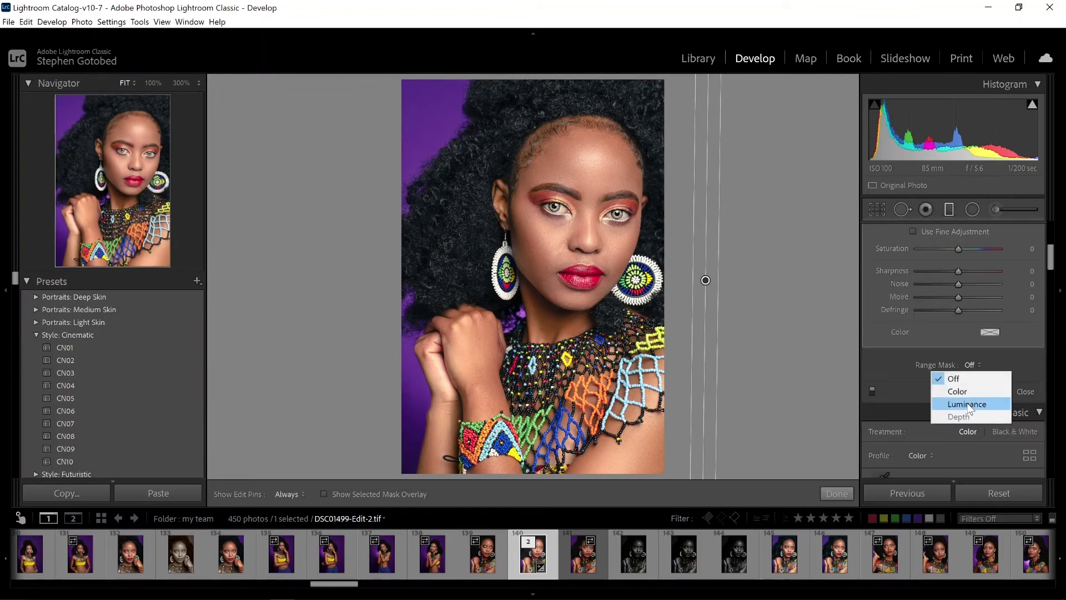
pyautogui.click(968, 403)
pyautogui.moveTo(915, 401); pyautogui.dragTo(966, 416)
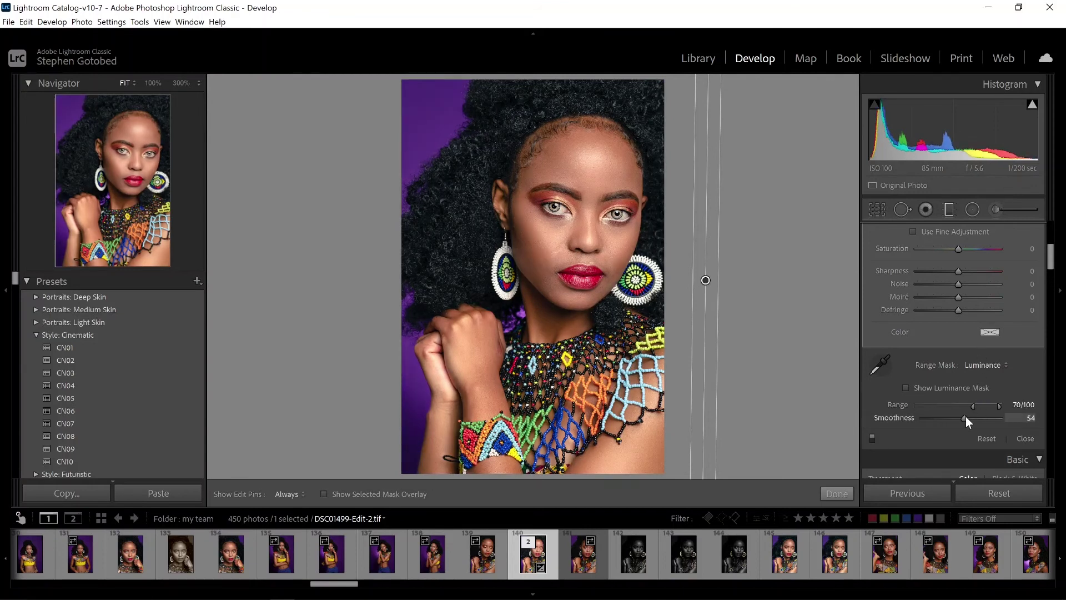
# - Add a new graduated filter outside the photo's left edge covering the whole portrait, with exposure -0.43 and shadows -22
pyautogui.scroll(4, 1000, 334)
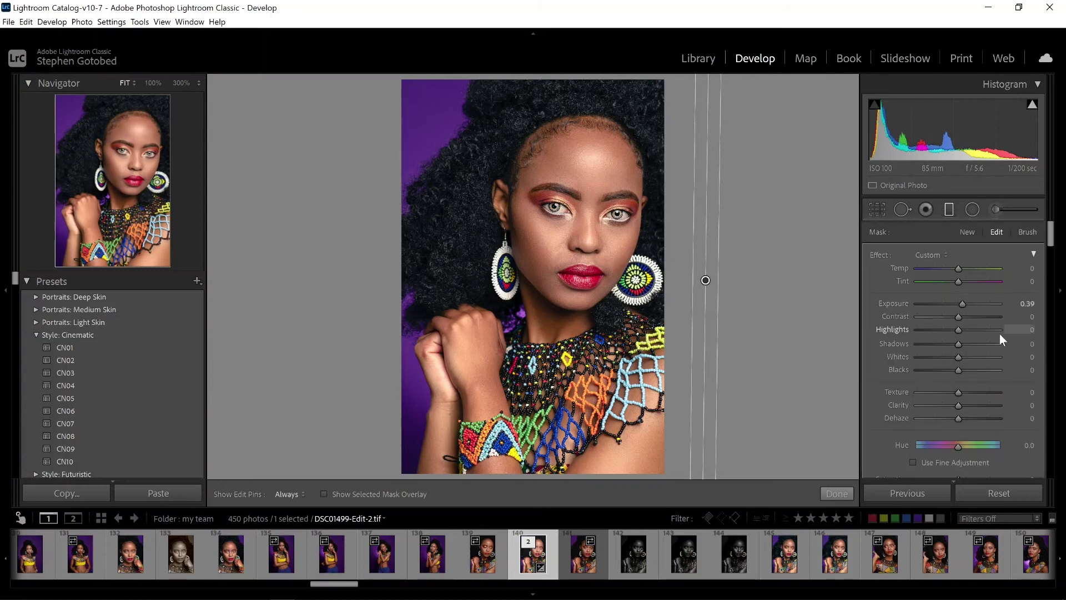
pyautogui.click(967, 232)
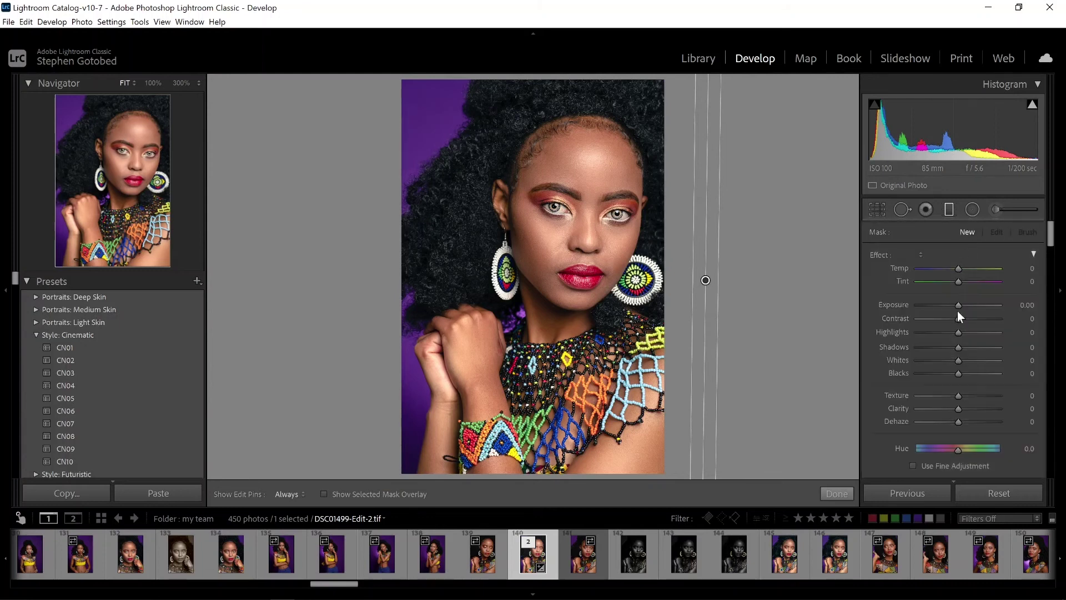
pyautogui.moveTo(364, 273); pyautogui.dragTo(340, 272)
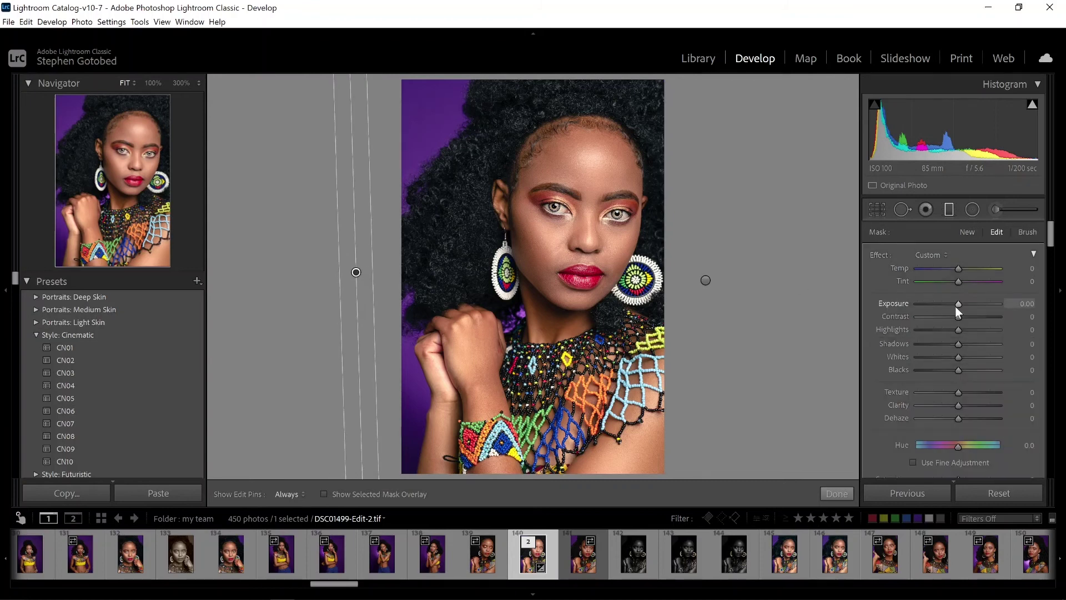
pyautogui.moveTo(955, 306); pyautogui.dragTo(952, 306)
pyautogui.moveTo(958, 343); pyautogui.dragTo(951, 343)
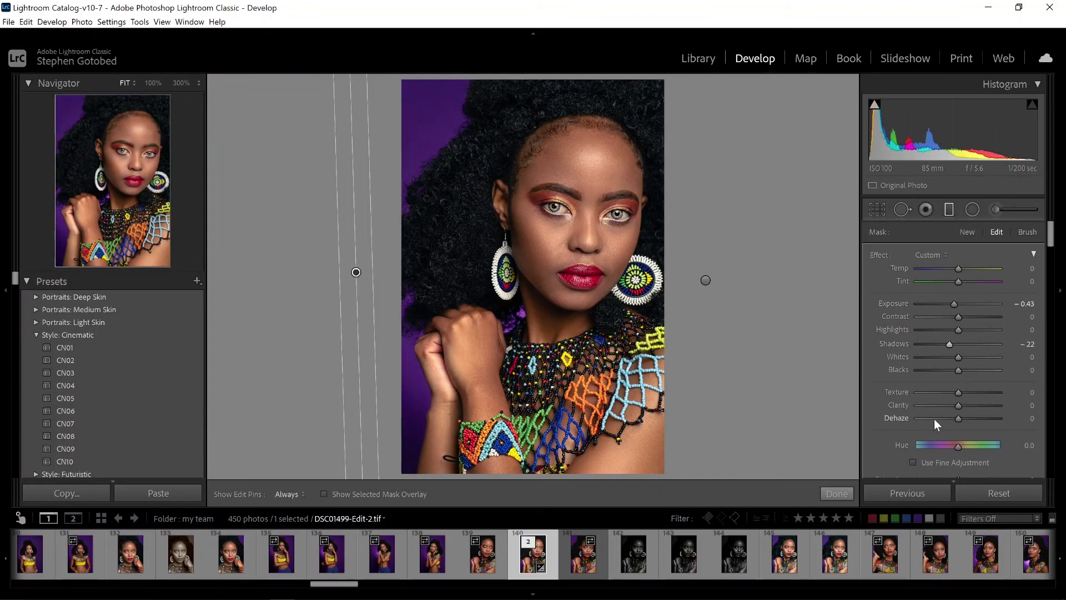
# - Restrict the darkening filter to the darker tones with a luminance range mask of 24/55 and smoothness about 54
pyautogui.scroll(-5, 934, 418)
pyautogui.click(970, 365)
pyautogui.click(968, 399)
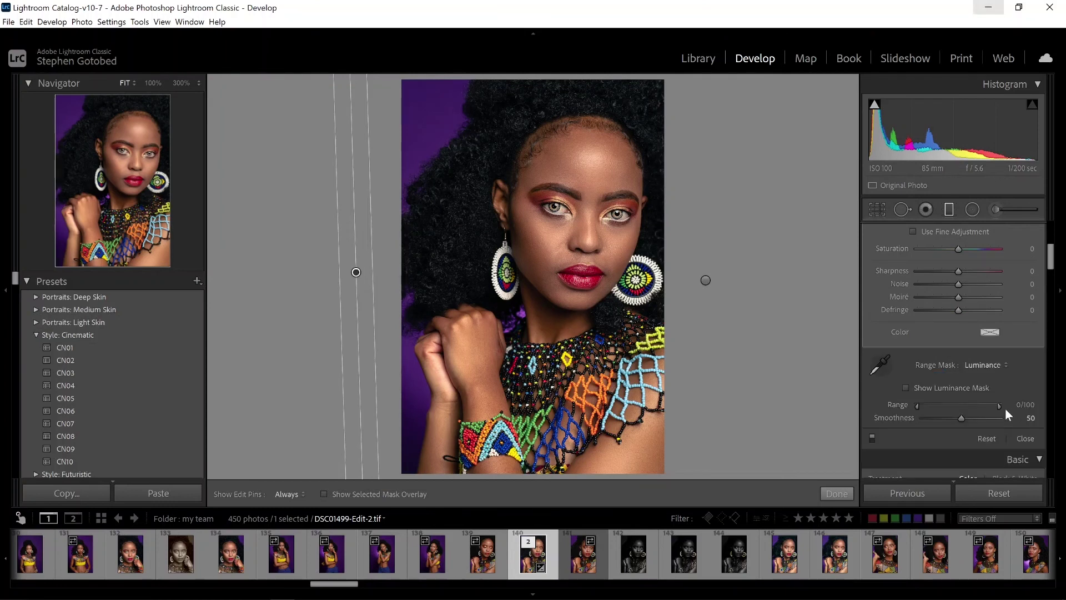
pyautogui.moveTo(996, 406); pyautogui.dragTo(965, 419)
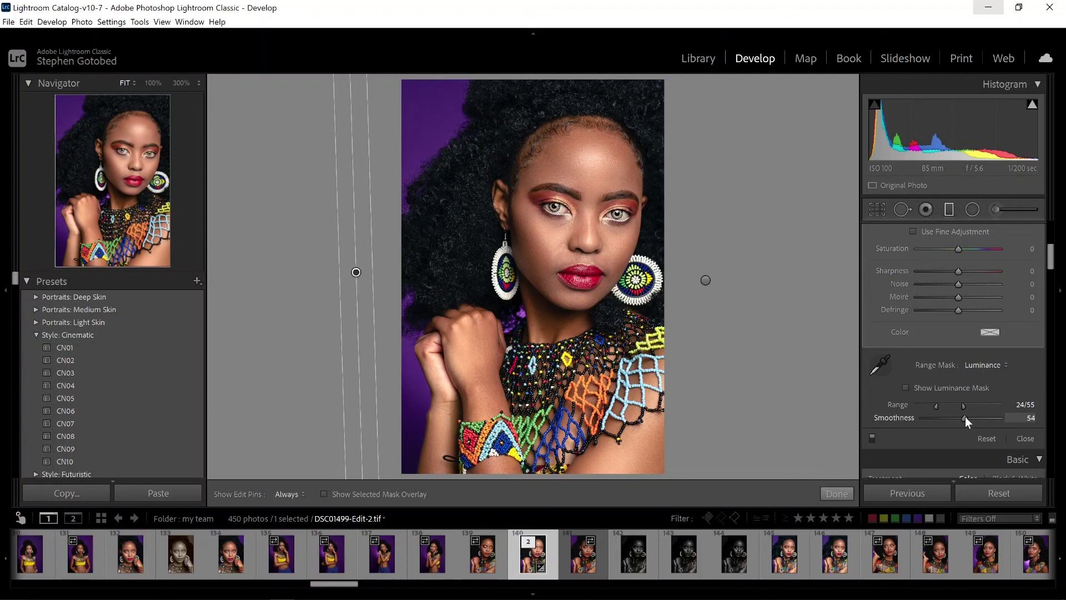
pyautogui.moveTo(965, 416); pyautogui.dragTo(967, 419)
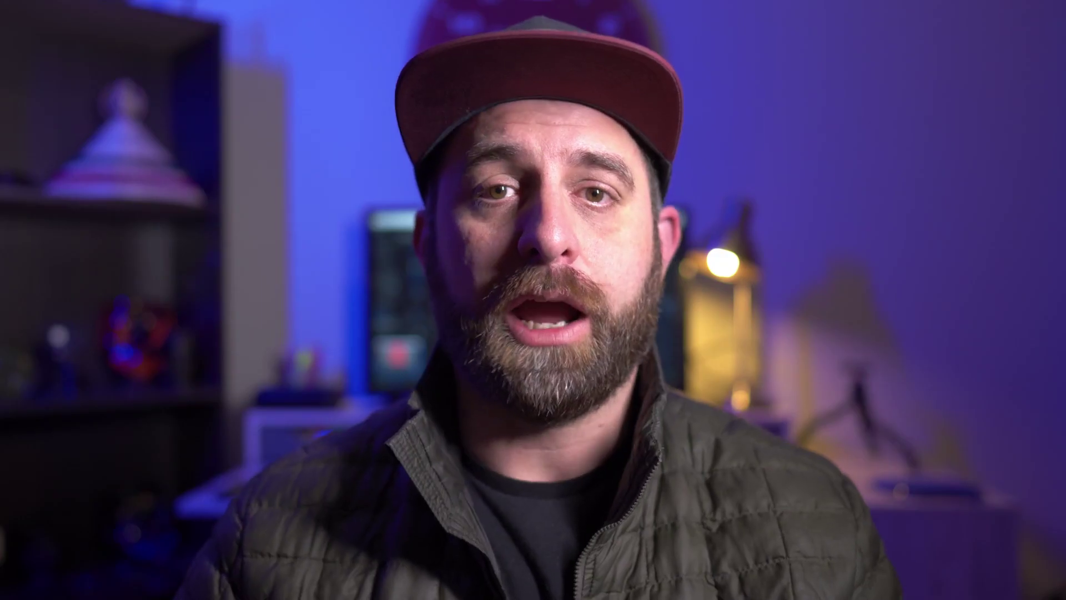